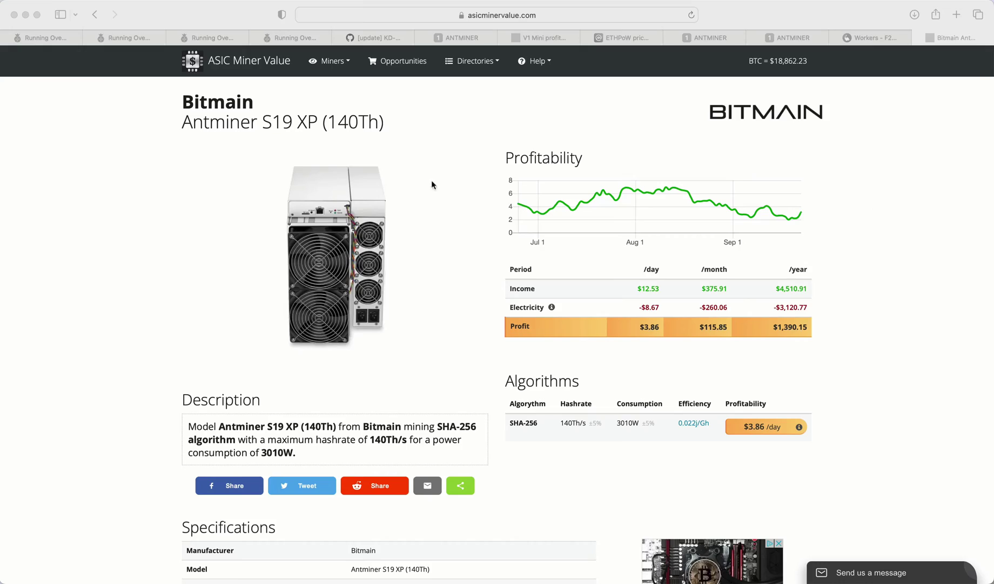
pyautogui.scroll(-3, 641, 265)
pyautogui.scroll(3, 642, 262)
pyautogui.scroll(-3, 676, 280)
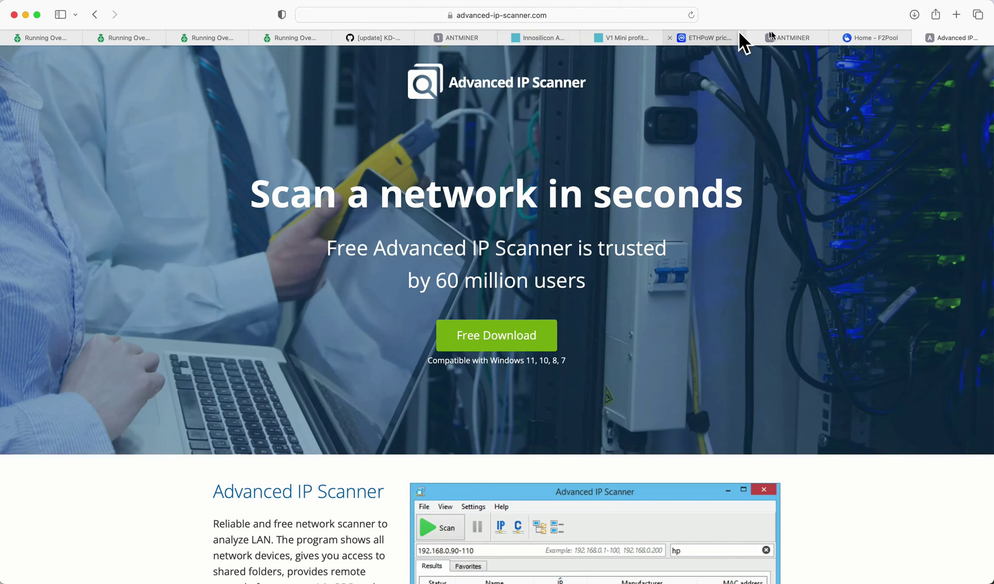
# - Switch to the ANTMINER Safari tab to reach the S19 XP miner's login prompt
pyautogui.click(785, 37)
pyautogui.write('root')
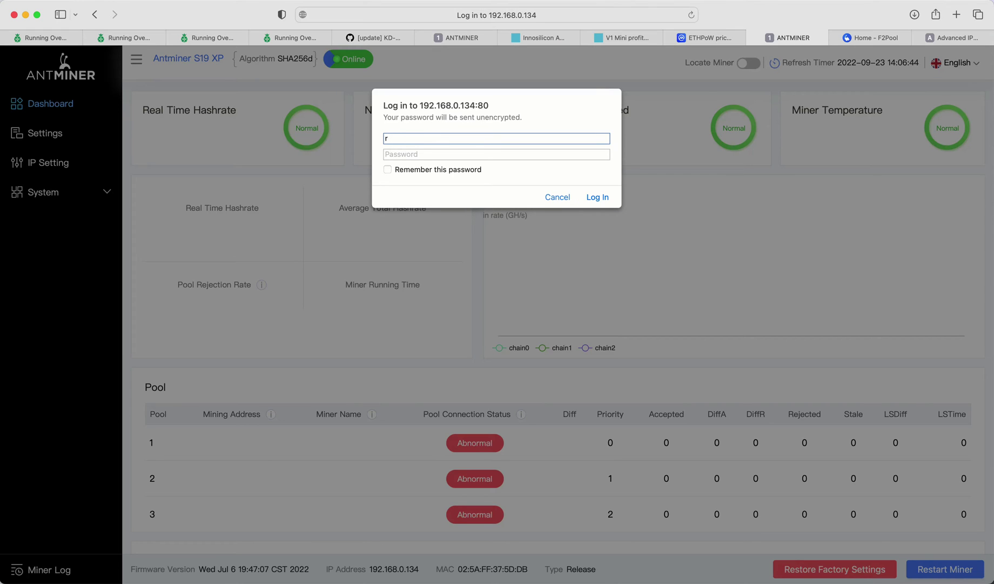
# - Log in to the miner as root with the password
pyautogui.click(420, 156)
pyautogui.write('•')
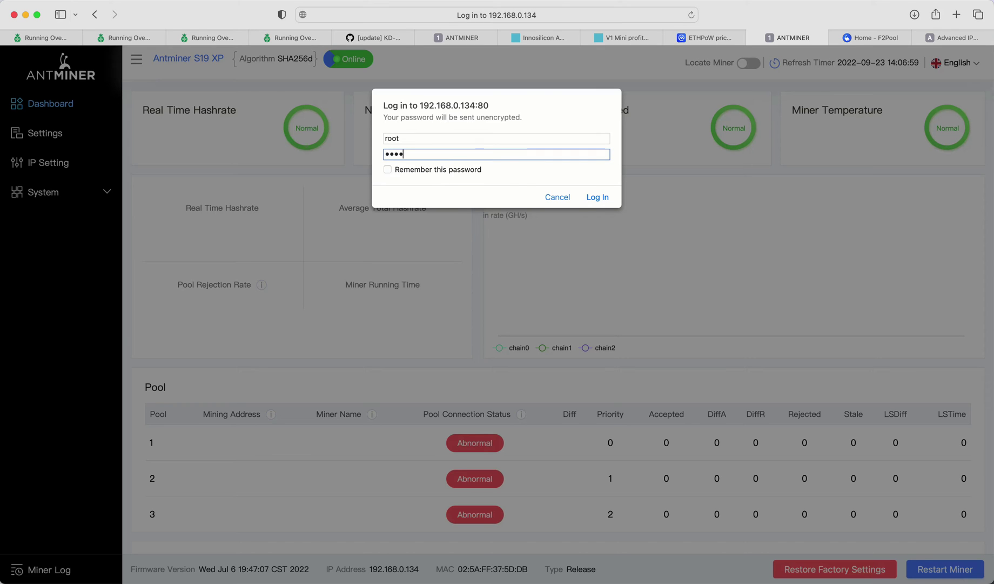
pyautogui.click(595, 197)
# - Dismiss the favourites list and open Settings at the empty Pool1 Mining Address field
pyautogui.press('super+l')
pyautogui.click(244, 184)
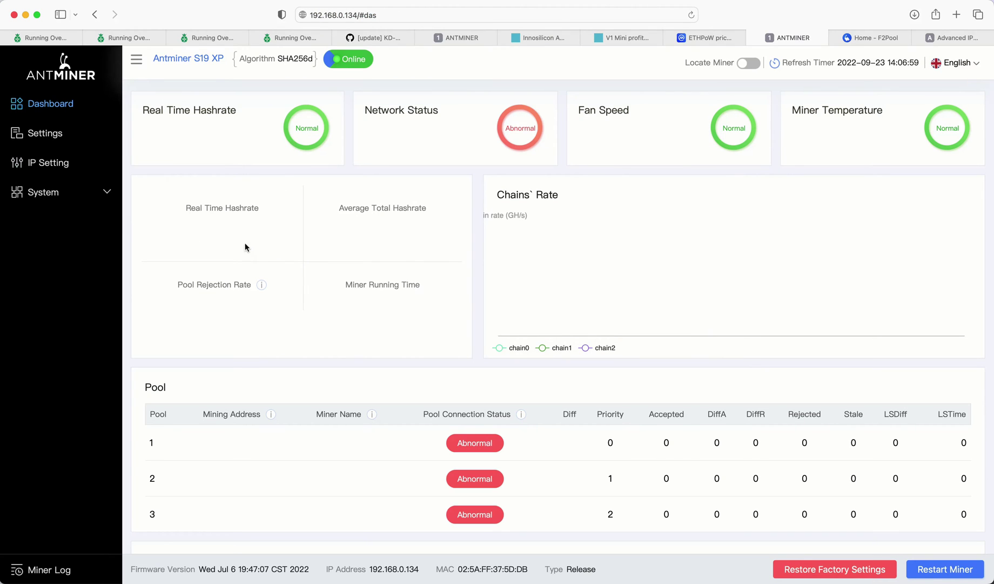
pyautogui.click(49, 134)
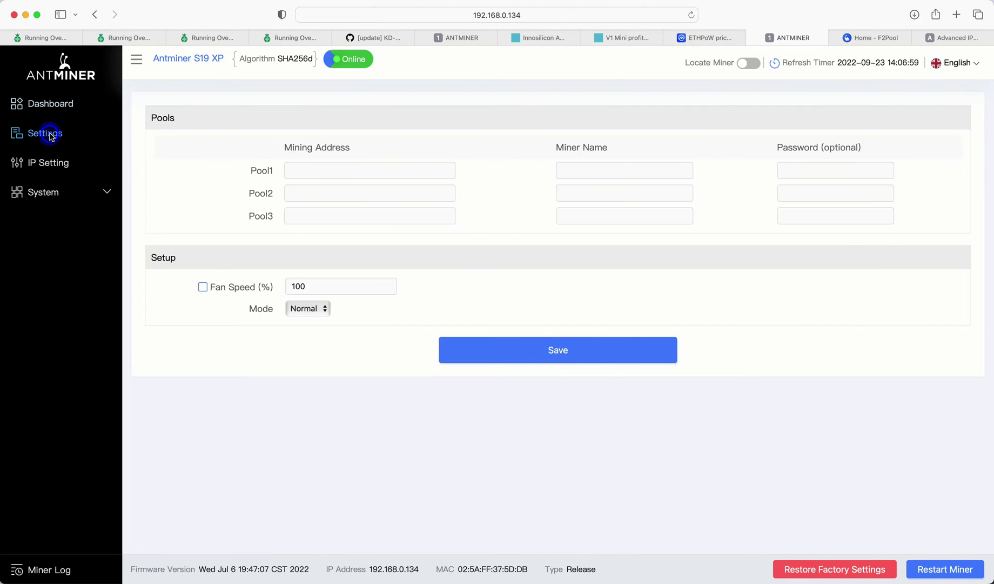
pyautogui.click(314, 170)
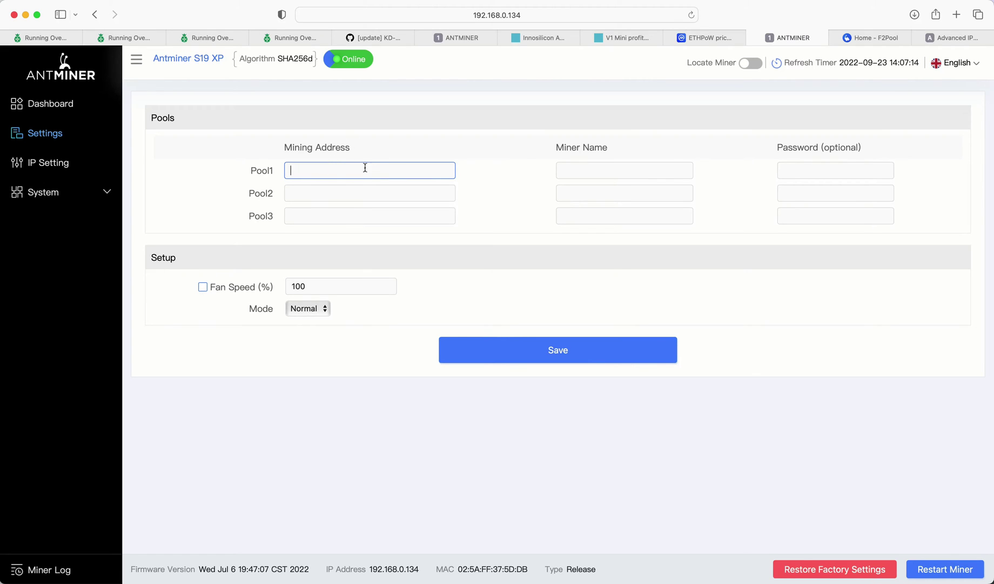
# - Copy the F2Pool pool URL stratum+tcp://btc.f2pool.com:1314 from the F2Pool account page
pyautogui.click(870, 37)
pyautogui.scroll(-1, 579, 208)
pyautogui.scroll(1, 580, 207)
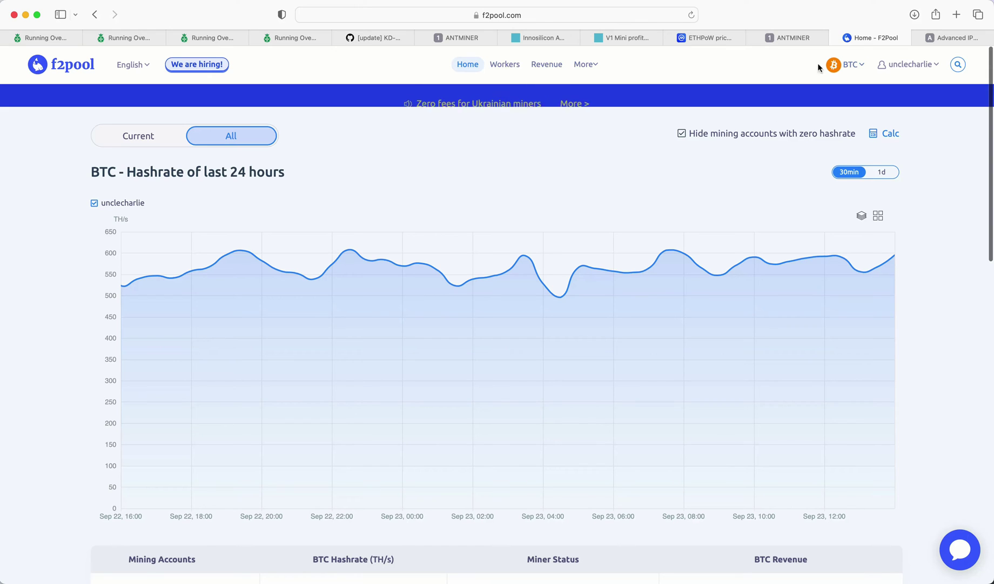
pyautogui.scroll(-1, 698, 199)
pyautogui.scroll(-4, 698, 198)
pyautogui.scroll(-2, 649, 237)
pyautogui.scroll(-2, 400, 324)
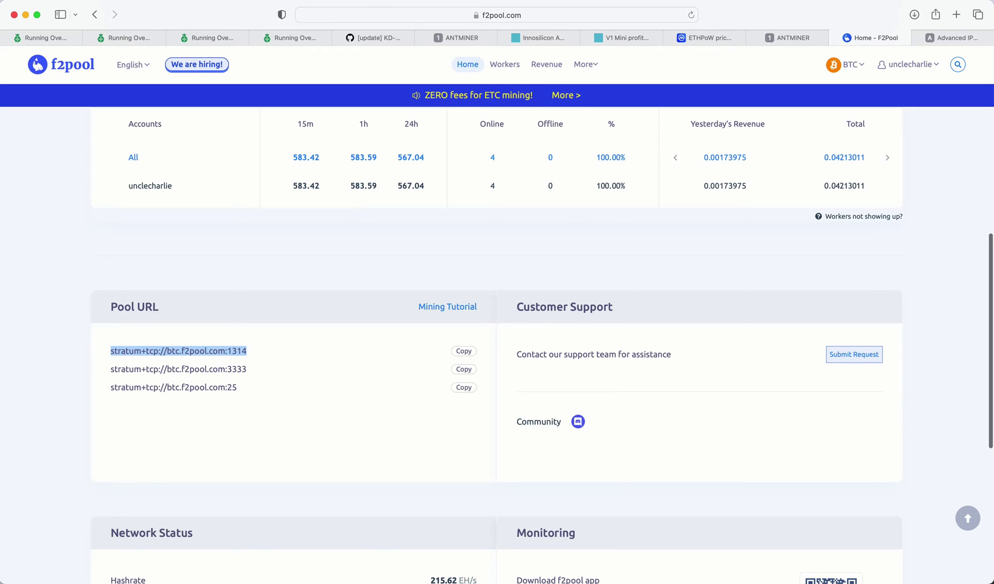
pyautogui.click(462, 351)
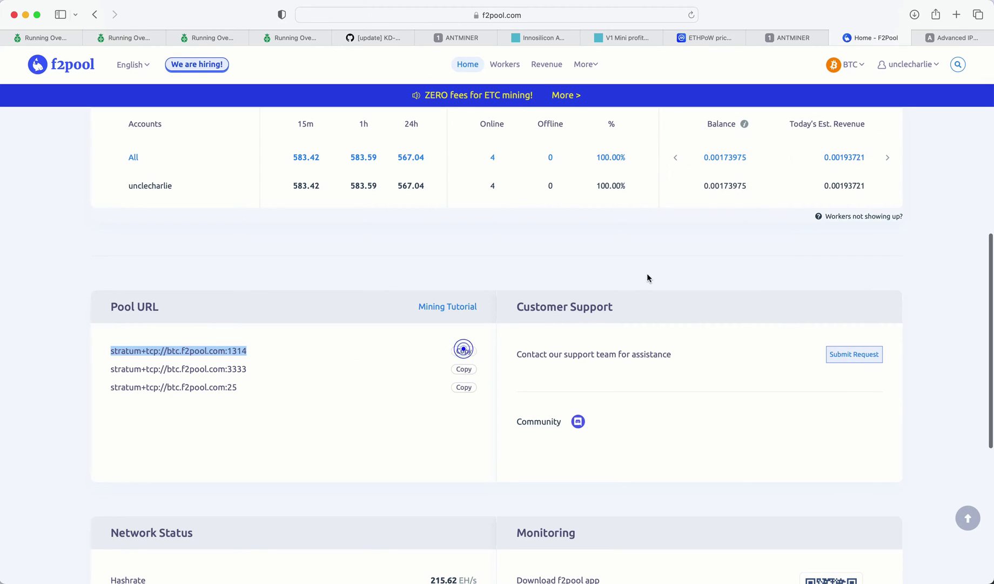
pyautogui.click(794, 37)
pyautogui.rightClick(306, 169)
pyautogui.click(345, 199)
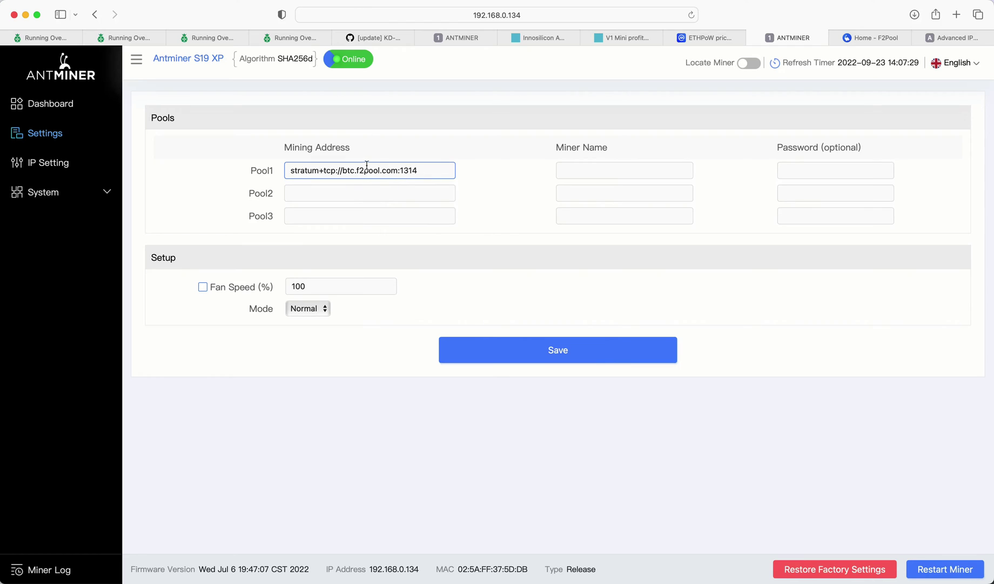
pyautogui.click(592, 170)
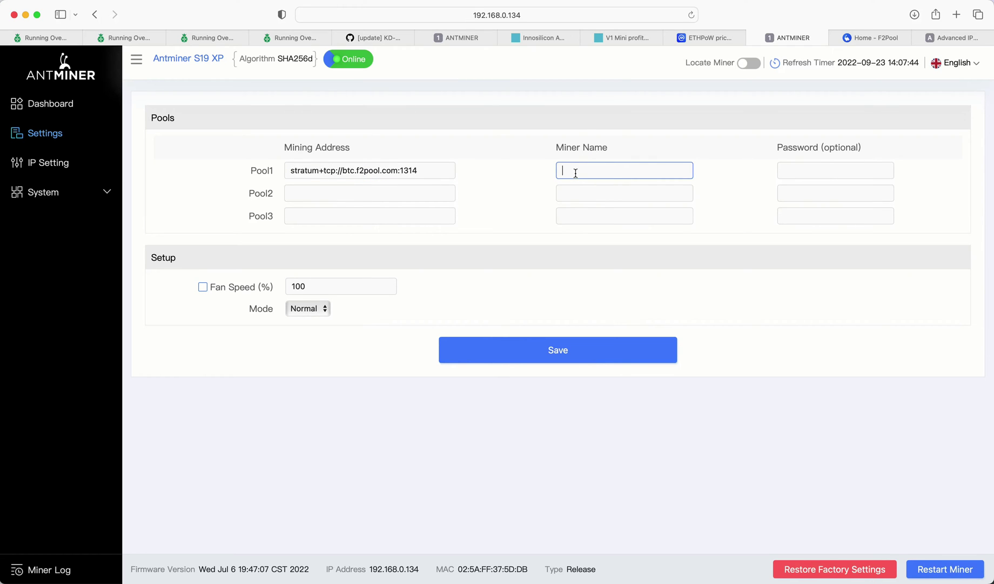
pyautogui.write('uncle')
pyautogui.write('cha')
pyautogui.write('.')
pyautogui.write('19xp05')
pyautogui.click(800, 172)
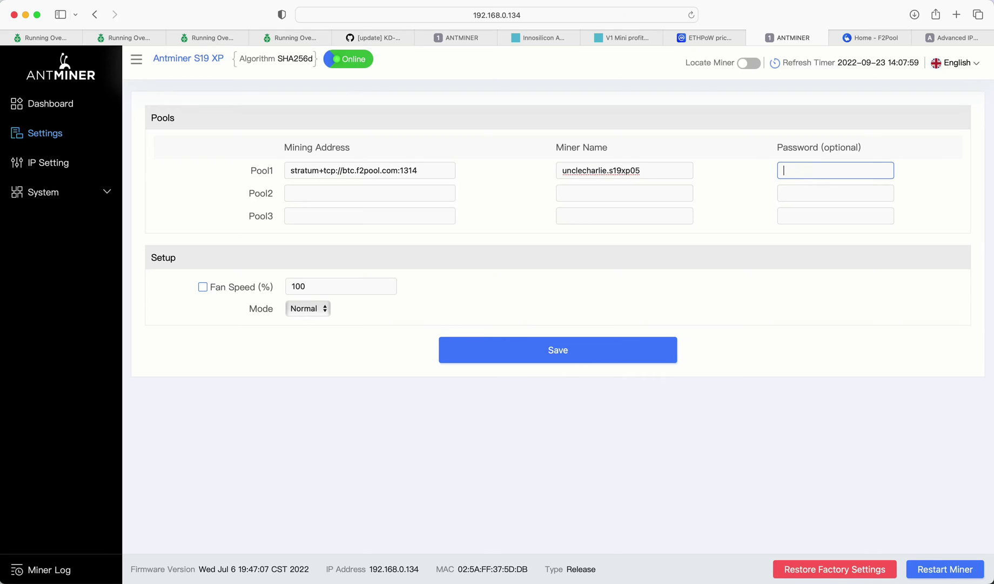
pyautogui.write('x')
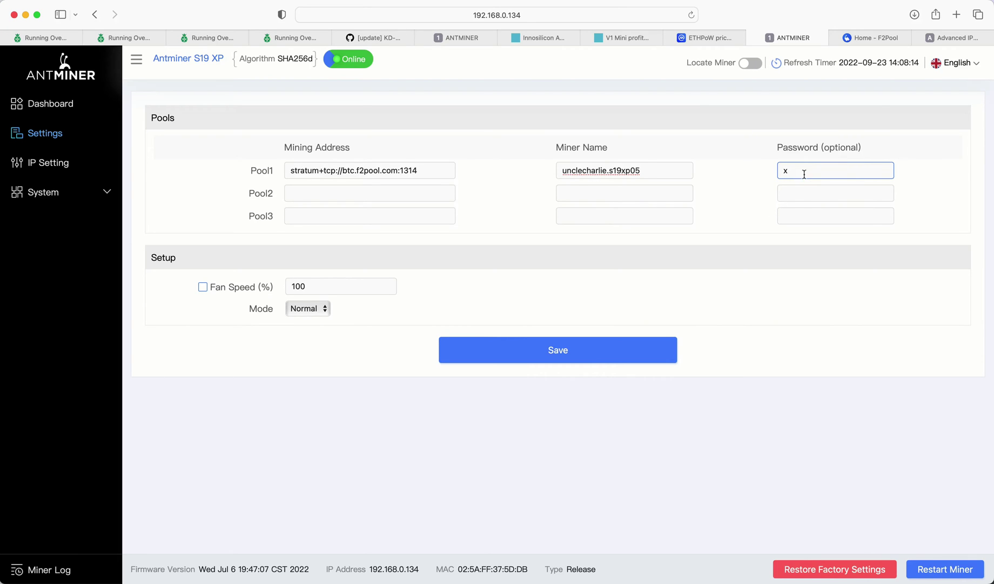
pyautogui.click(609, 355)
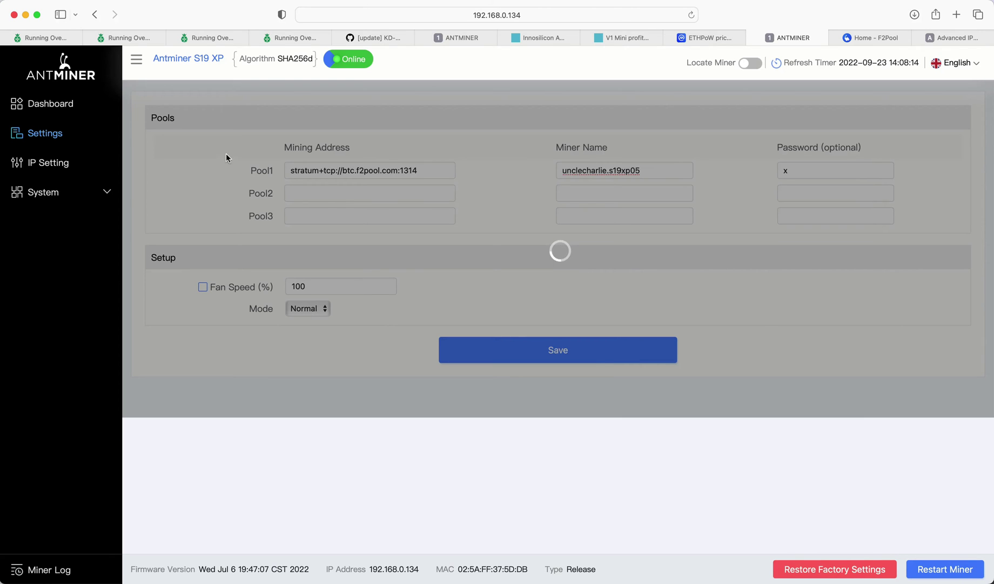
# - Check Pool2's btc.f2pool.com:3333 address and matching s19xp05 worker name by highlighting them
pyautogui.click(66, 106)
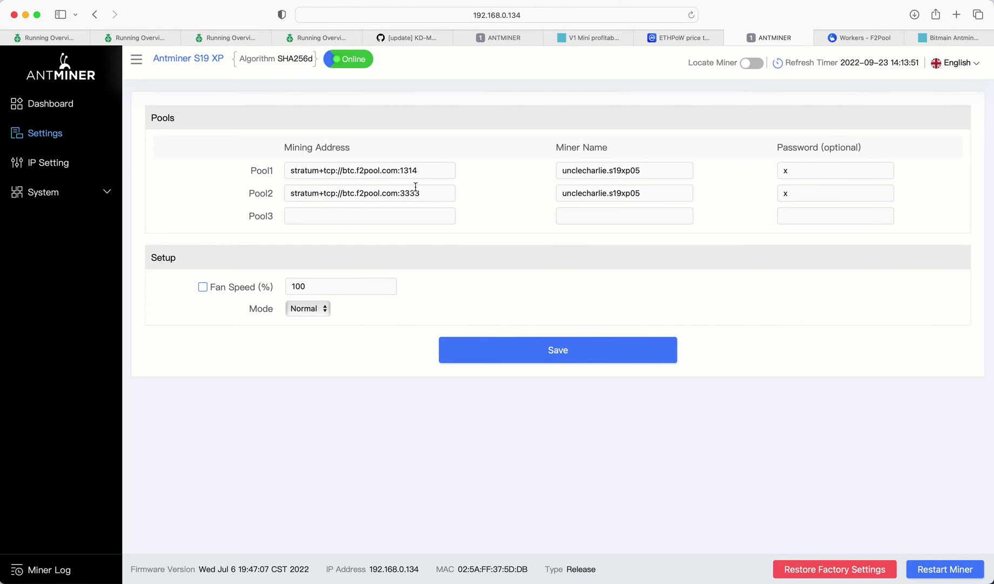
pyautogui.moveTo(291, 192); pyautogui.dragTo(451, 189)
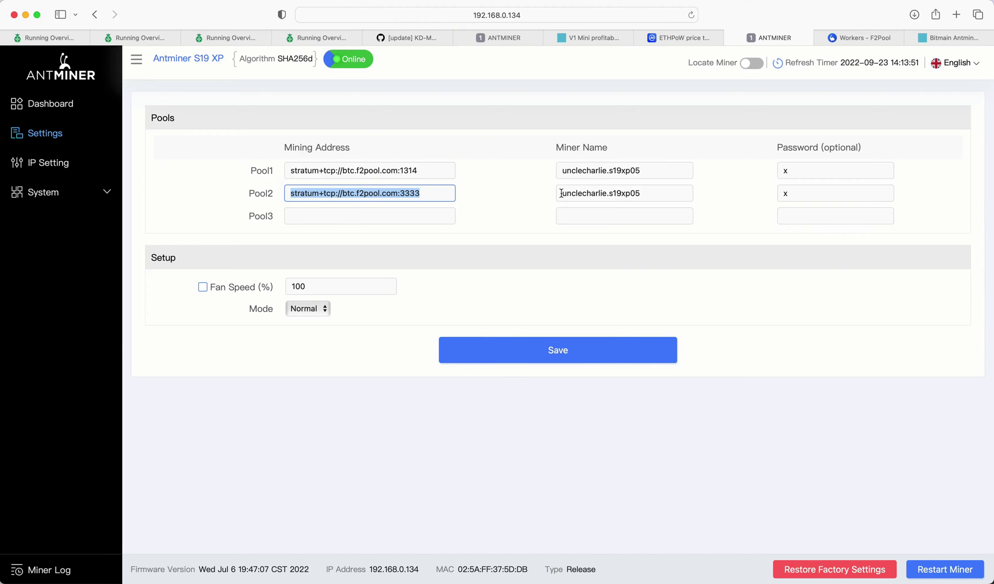
pyautogui.moveTo(561, 193); pyautogui.dragTo(649, 193)
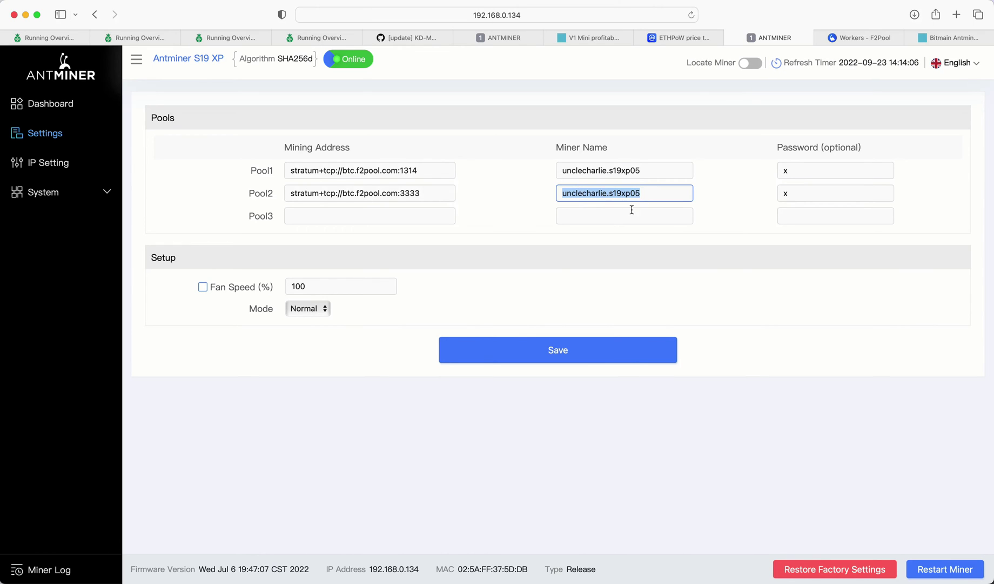
# - Review the dashboard: both F2Pool pools Normal, 34 accepted shares, roughly 143 TH/s
pyautogui.click(59, 107)
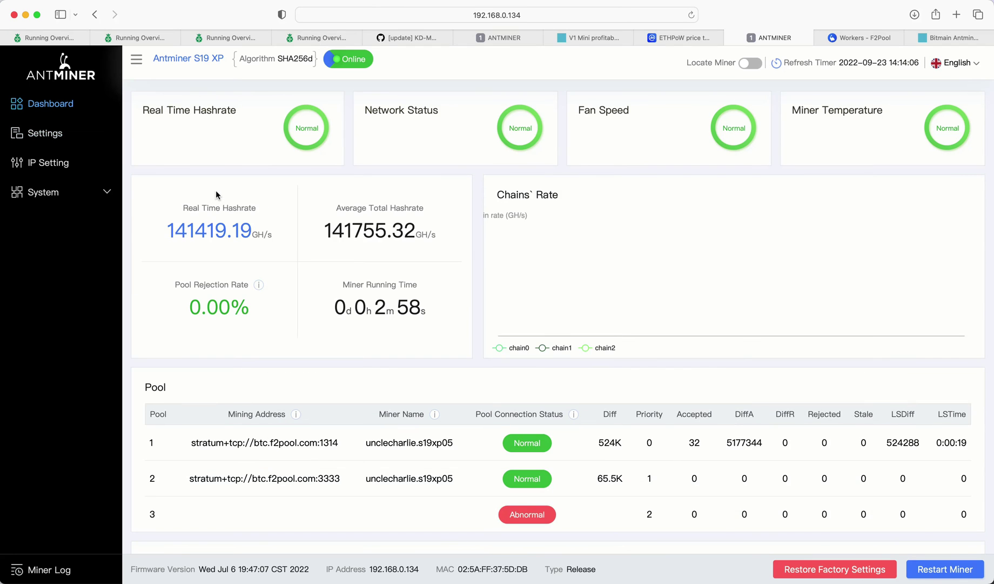
pyautogui.scroll(-1, 216, 191)
pyautogui.scroll(1, 216, 191)
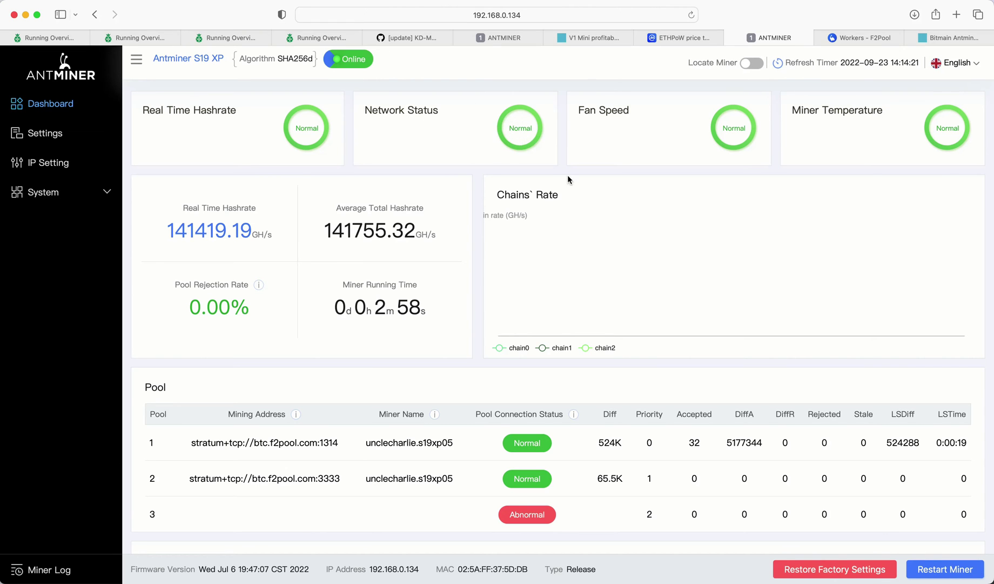
pyautogui.scroll(-3, 568, 174)
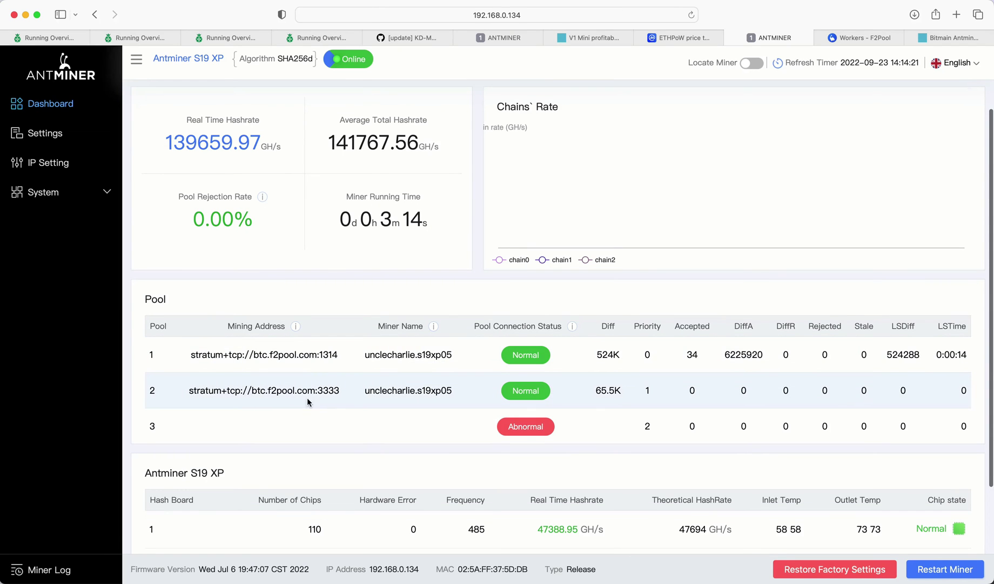
pyautogui.scroll(-5, 366, 397)
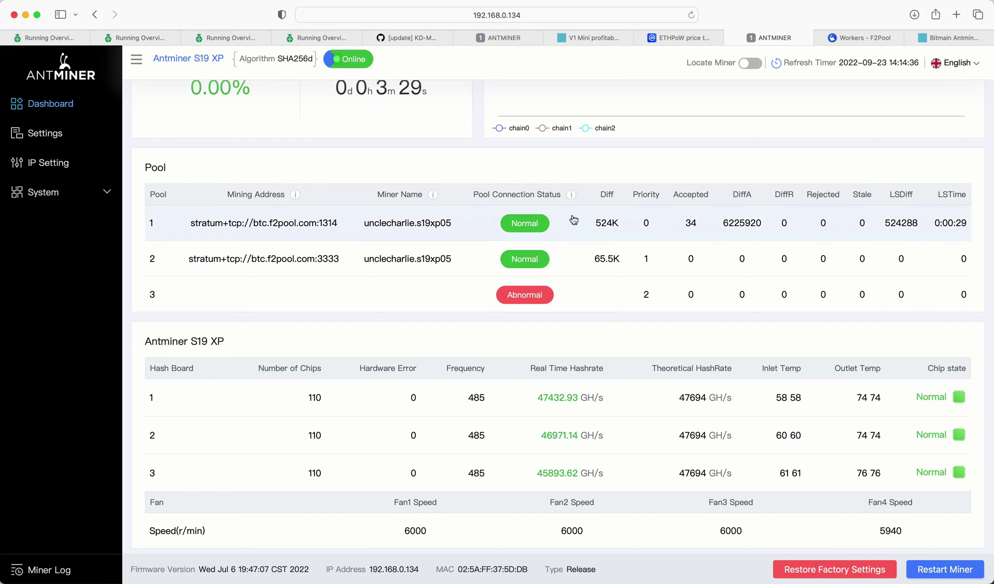
pyautogui.scroll(5, 281, 196)
pyautogui.scroll(-1, 280, 195)
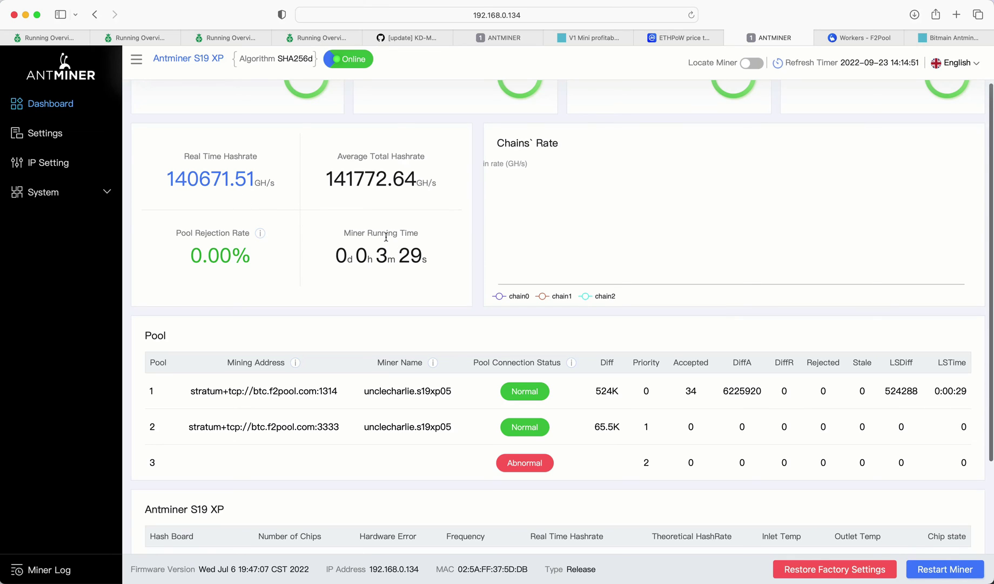
pyautogui.scroll(3, 430, 273)
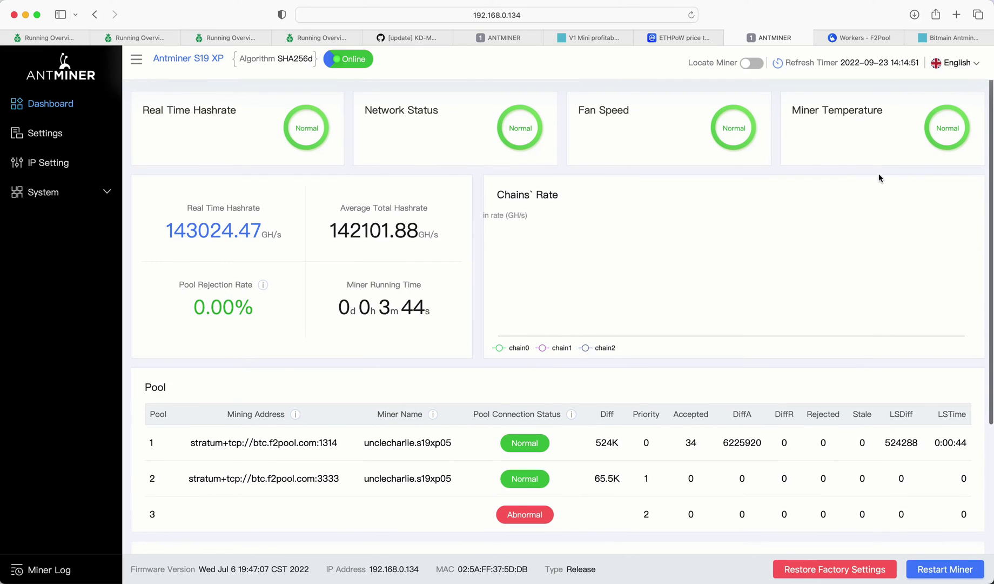
# - Open the F2Pool workers page and expand s19xp05's 24-hour hashrate chart
pyautogui.click(864, 40)
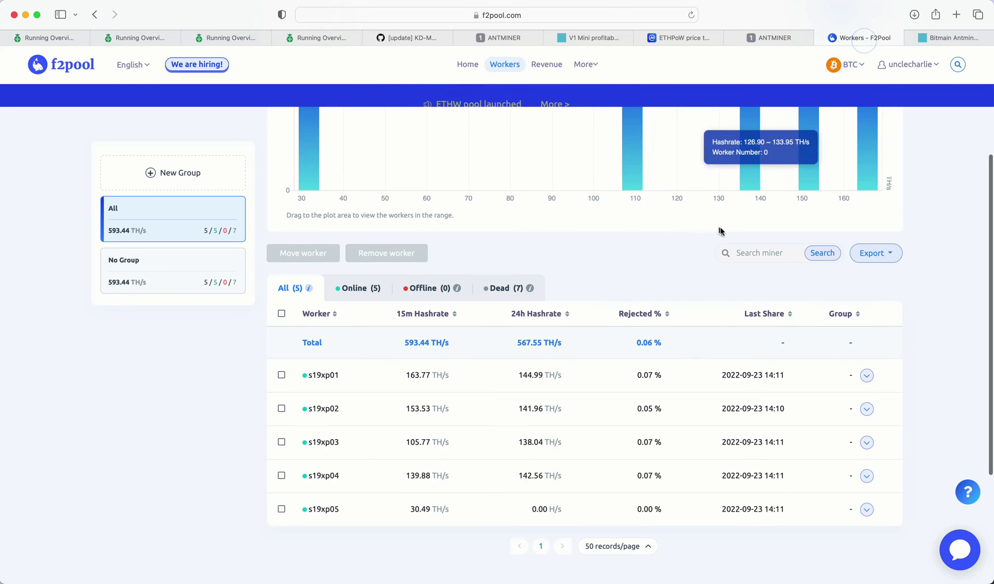
pyautogui.scroll(5, 719, 254)
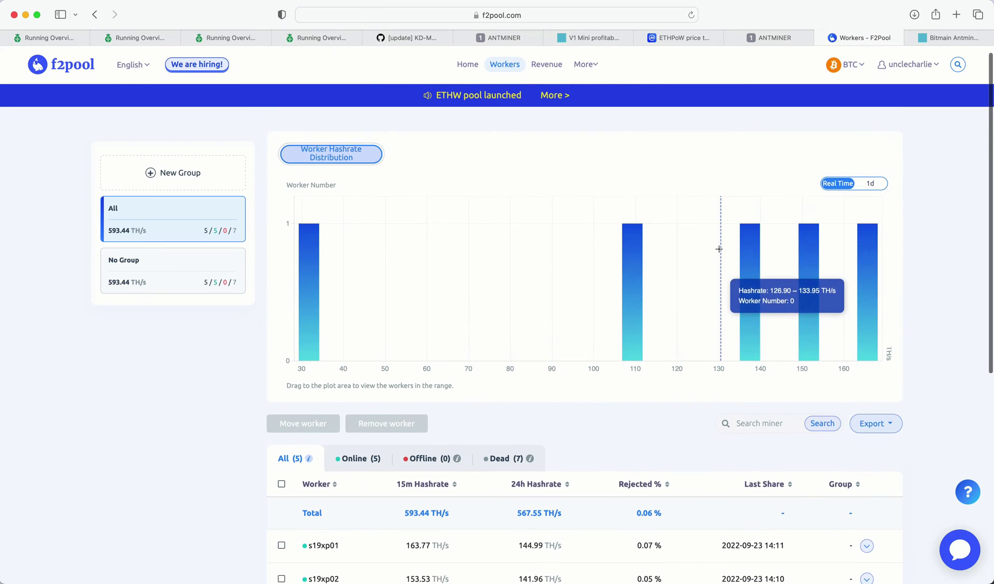
pyautogui.scroll(-10, 721, 252)
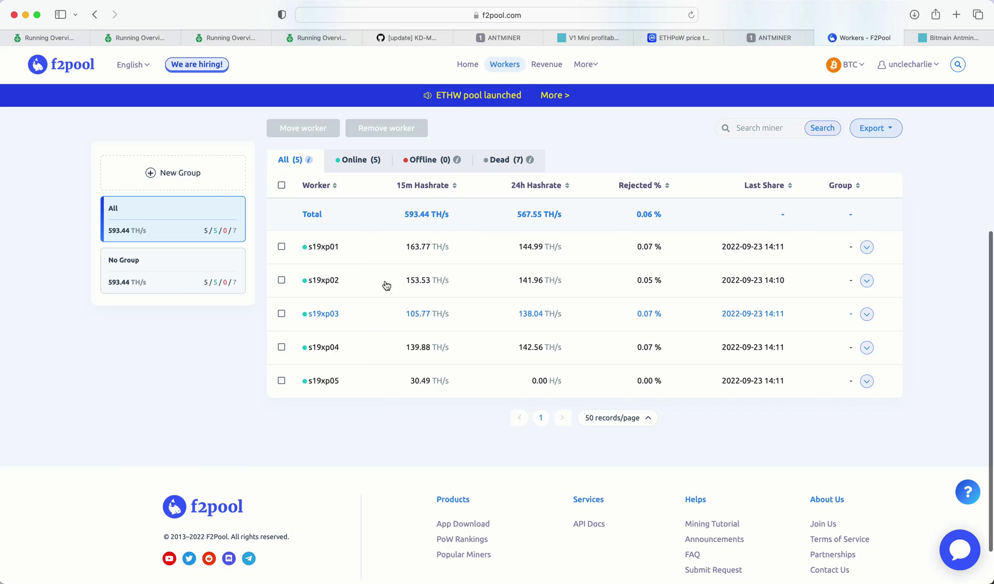
pyautogui.click(333, 381)
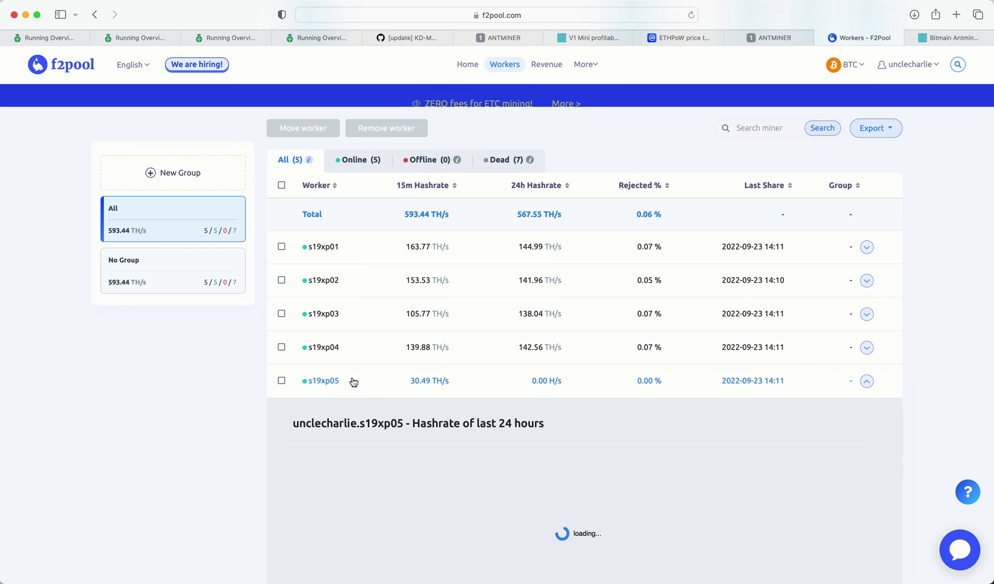
# - Scroll the workers list to confirm s19xp05 online at about 30 TH/s of 593 TH/s total
pyautogui.scroll(-4, 533, 384)
pyautogui.scroll(-4, 533, 384)
pyautogui.scroll(-3, 532, 383)
pyautogui.scroll(5, 532, 382)
pyautogui.scroll(3, 530, 381)
pyautogui.scroll(2, 502, 421)
pyautogui.scroll(-2, 481, 455)
pyautogui.scroll(-1, 424, 451)
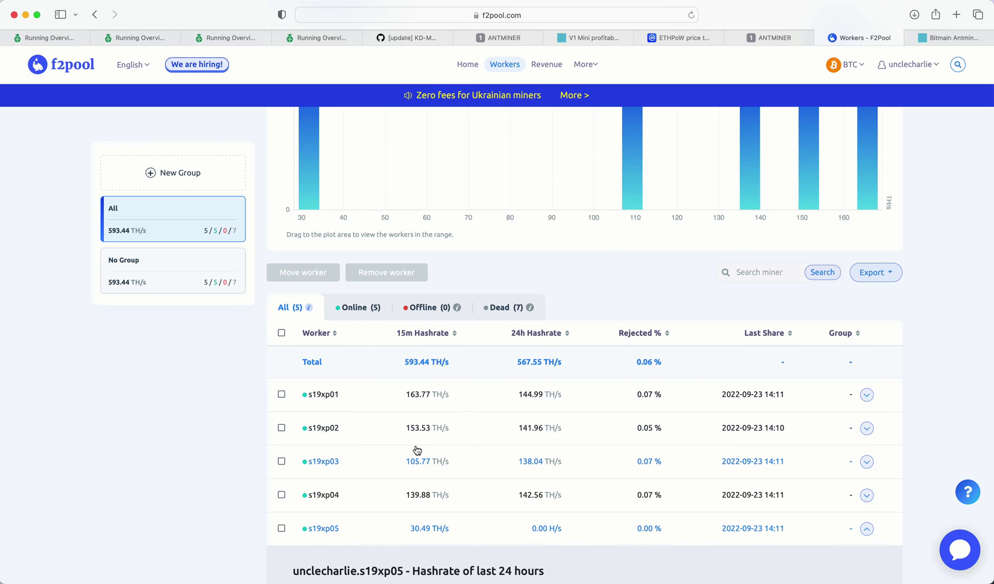
pyautogui.scroll(5, 430, 440)
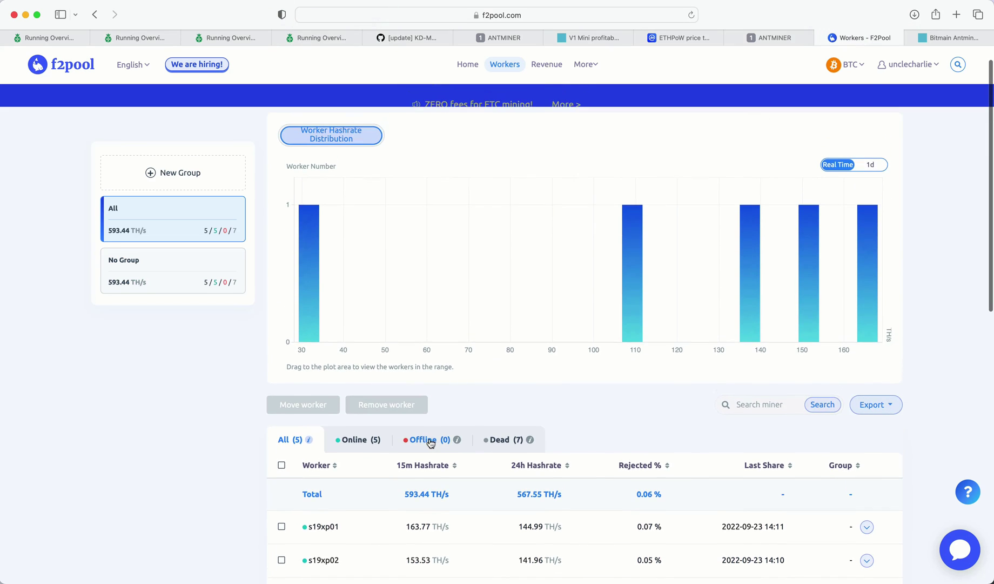
pyautogui.scroll(-8, 431, 444)
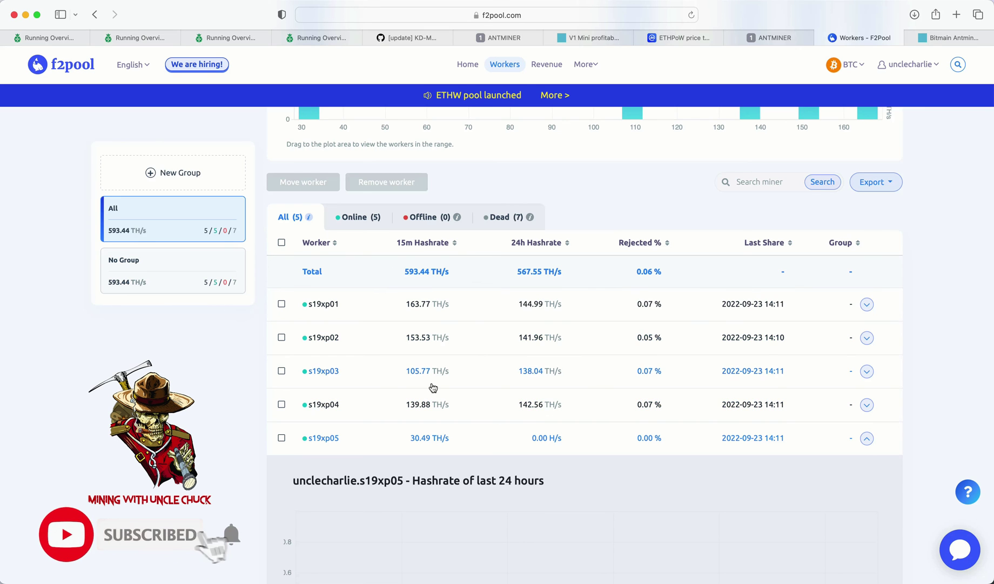
pyautogui.scroll(-3, 437, 379)
pyautogui.scroll(2, 439, 373)
pyautogui.scroll(3, 440, 378)
pyautogui.scroll(-3, 442, 380)
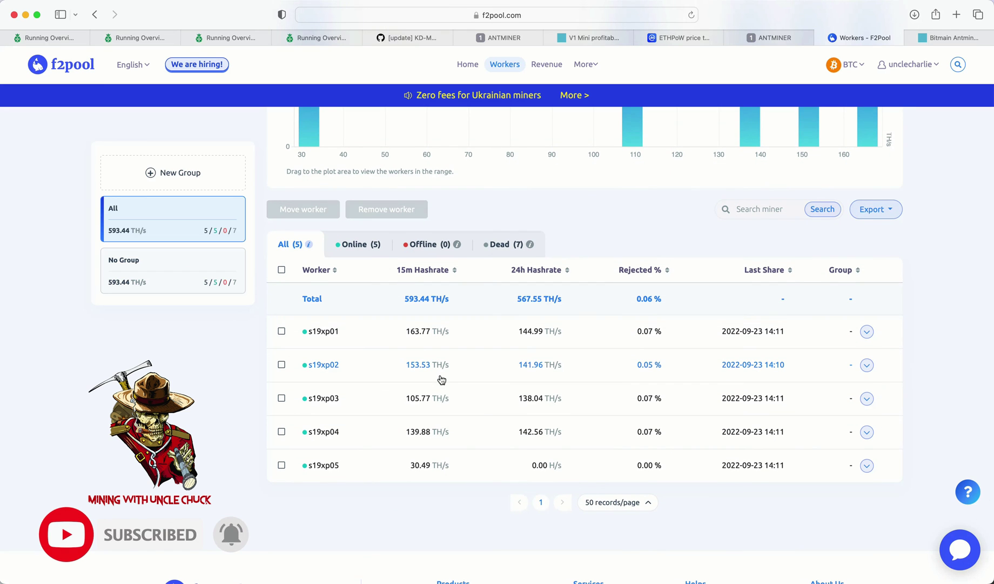